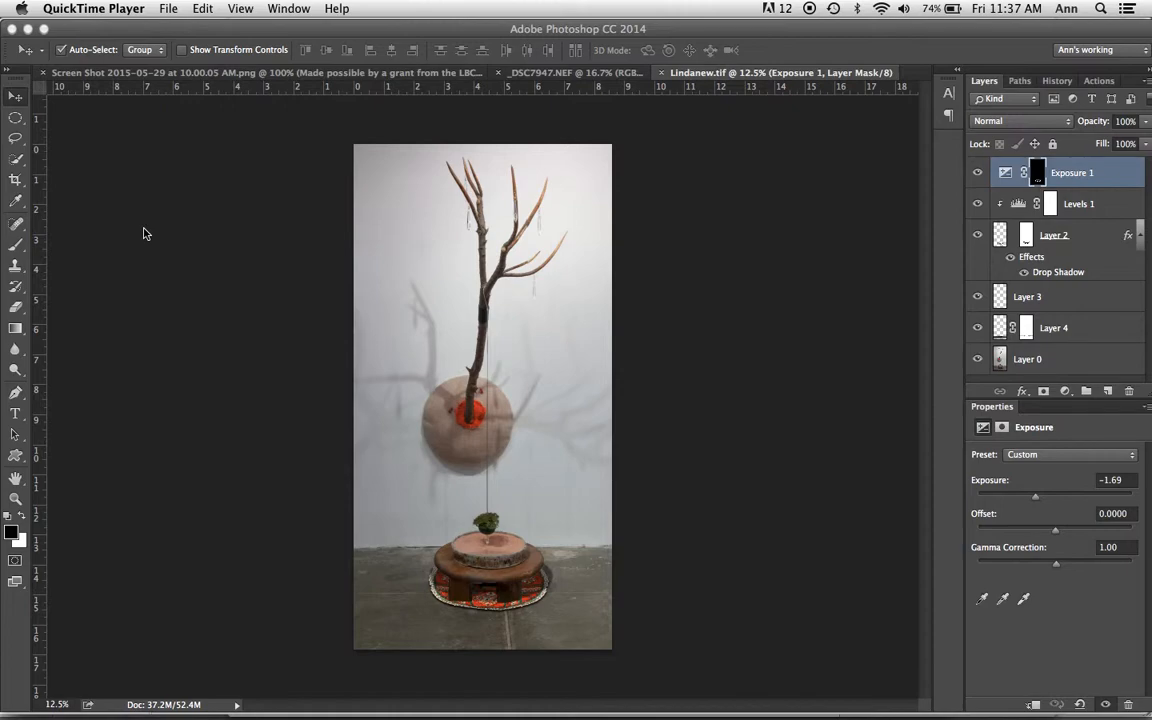
# Step: Start printing the image and set the paper size to the custom 8.5x11 size with 0 in non-printable margins
pyautogui.click(162, 183)
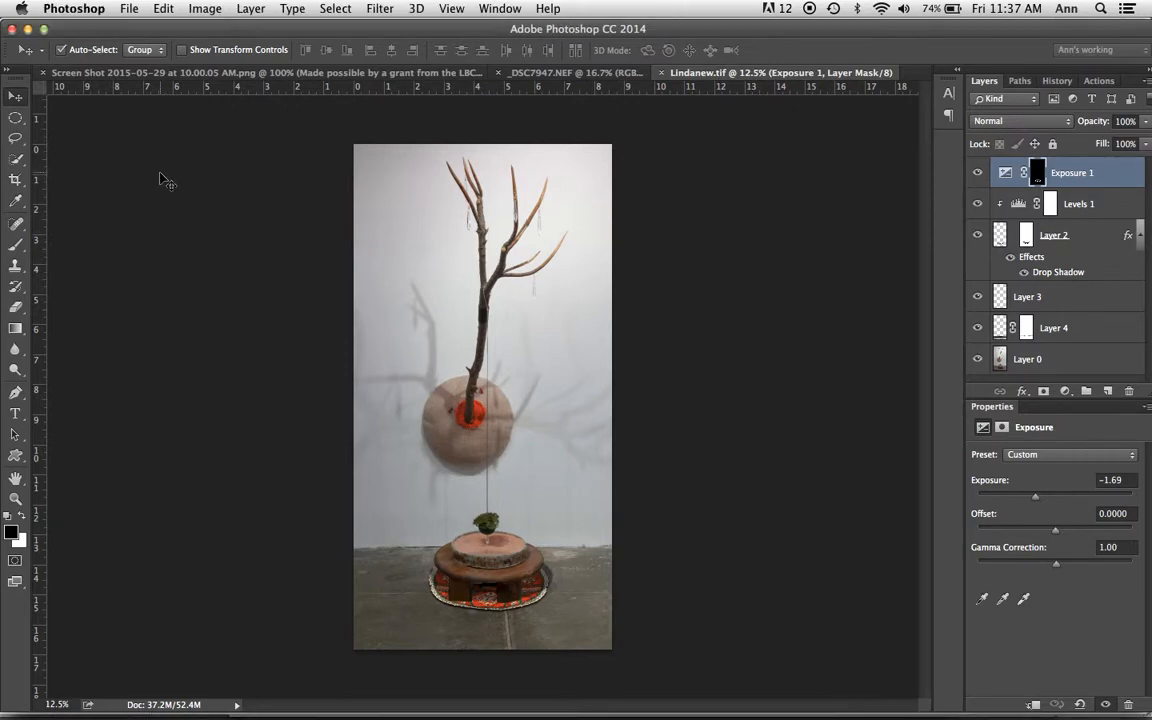
pyautogui.click(131, 9)
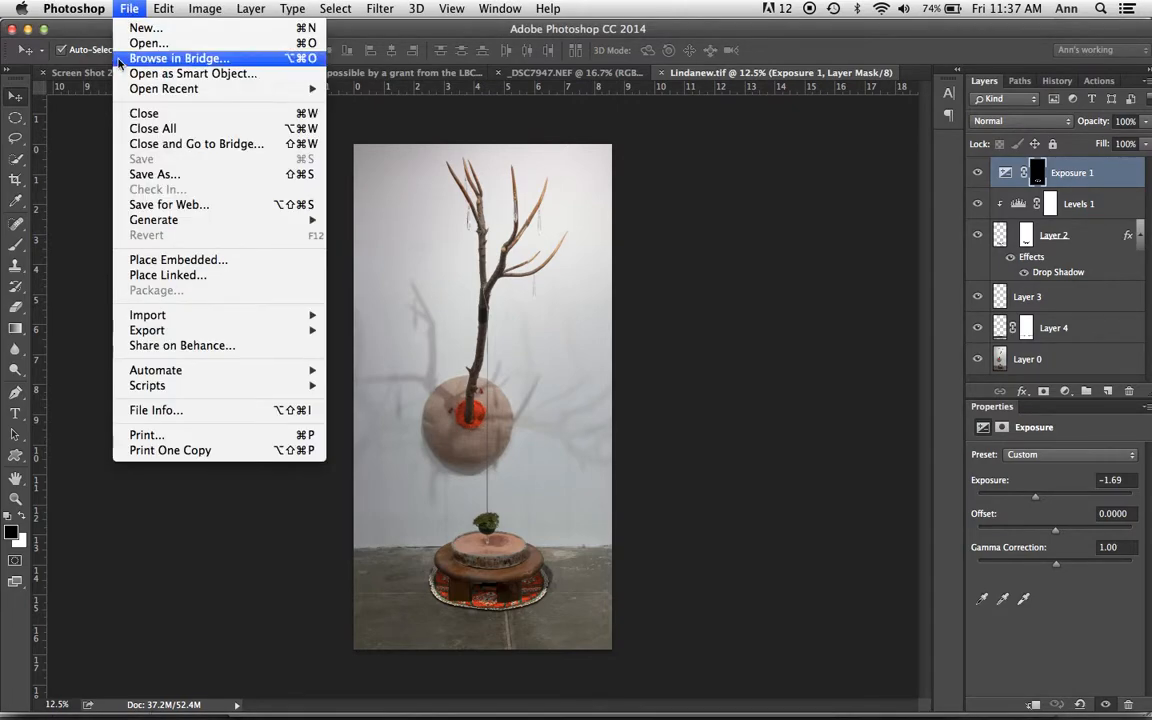
pyautogui.click(147, 436)
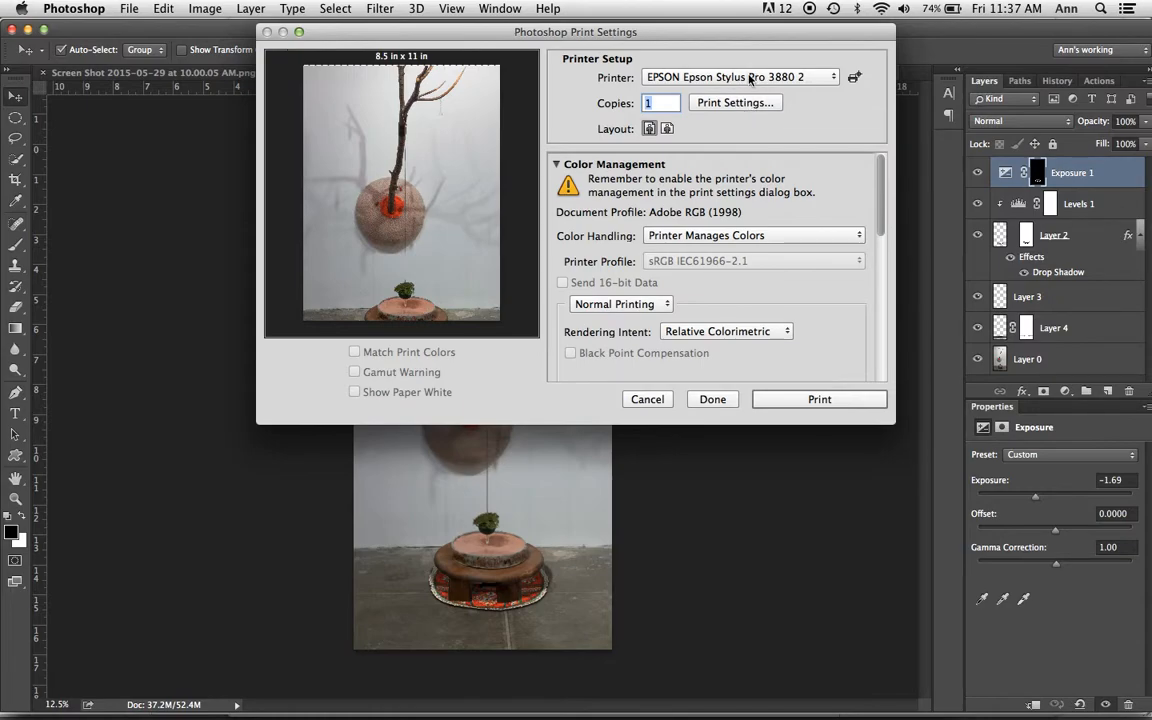
pyautogui.click(737, 104)
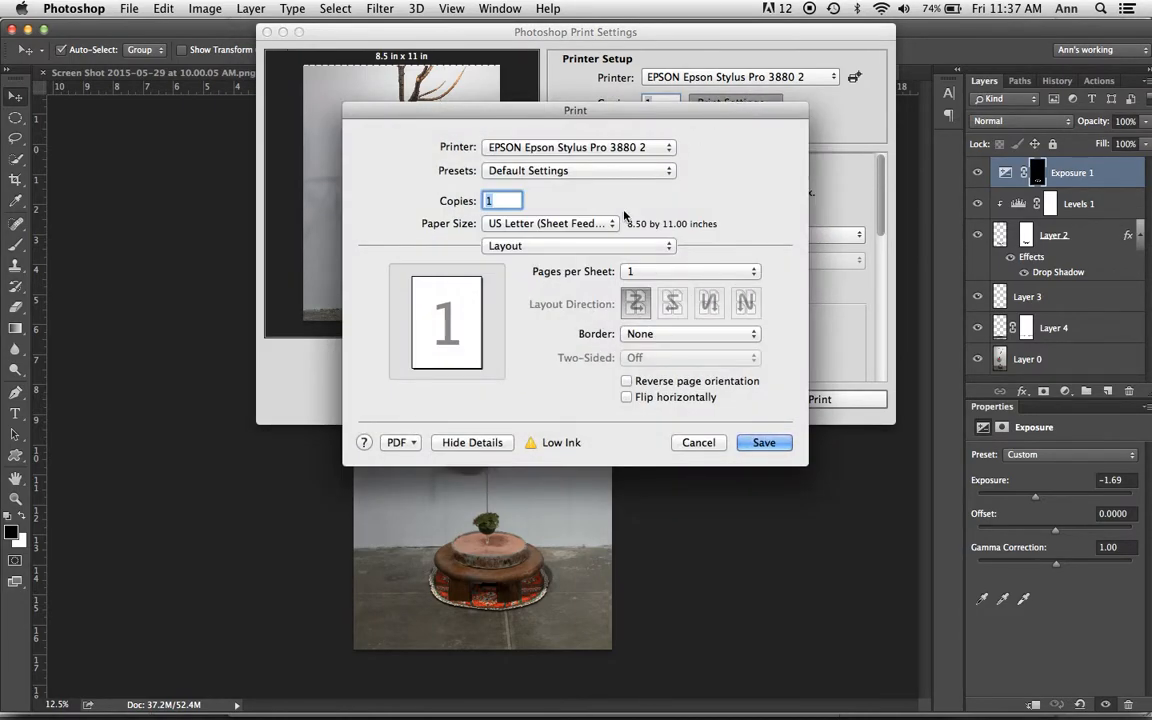
pyautogui.click(610, 228)
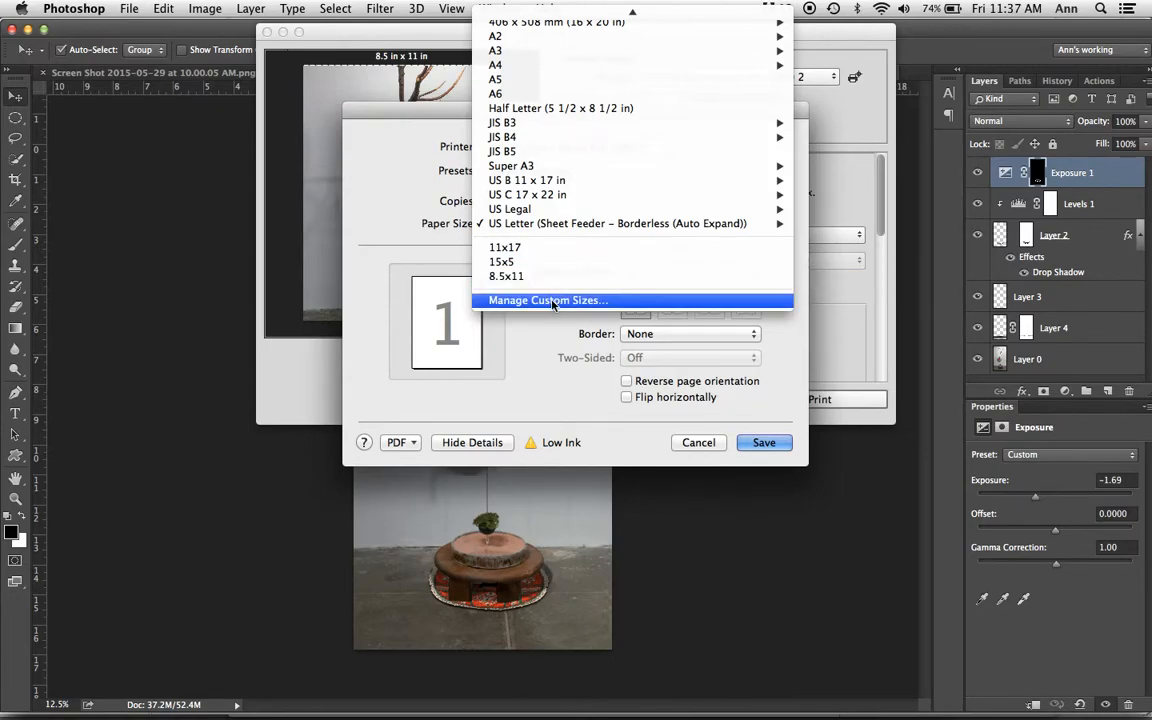
pyautogui.click(553, 302)
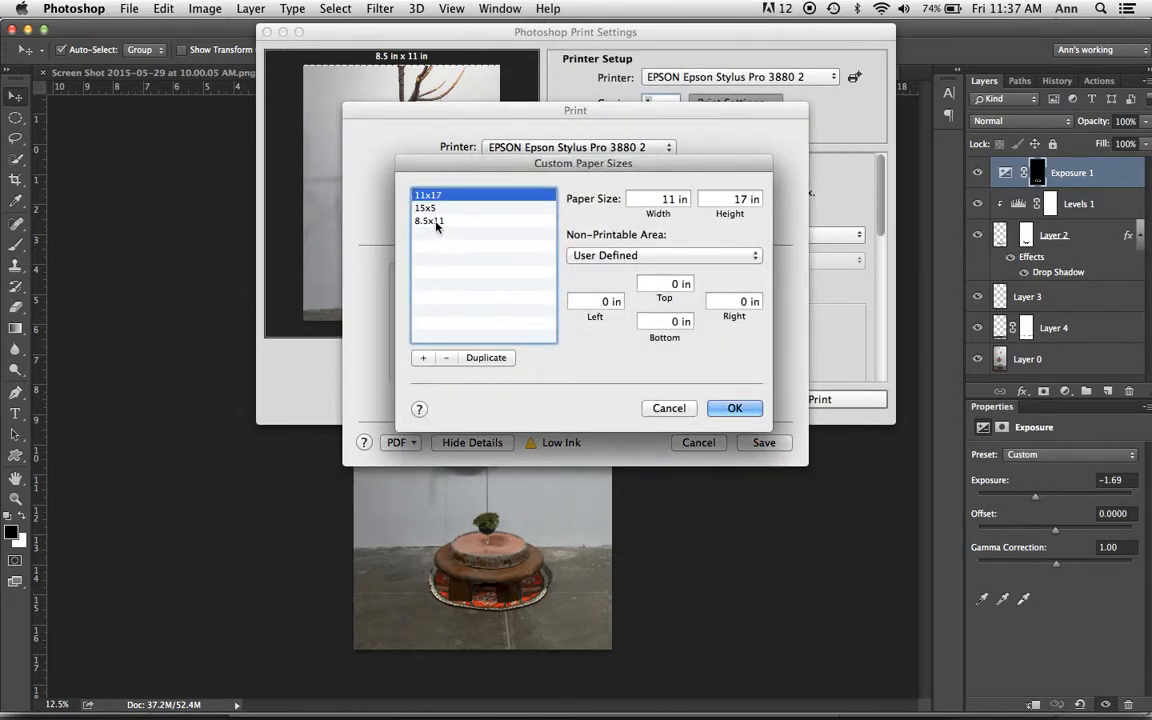
pyautogui.click(434, 221)
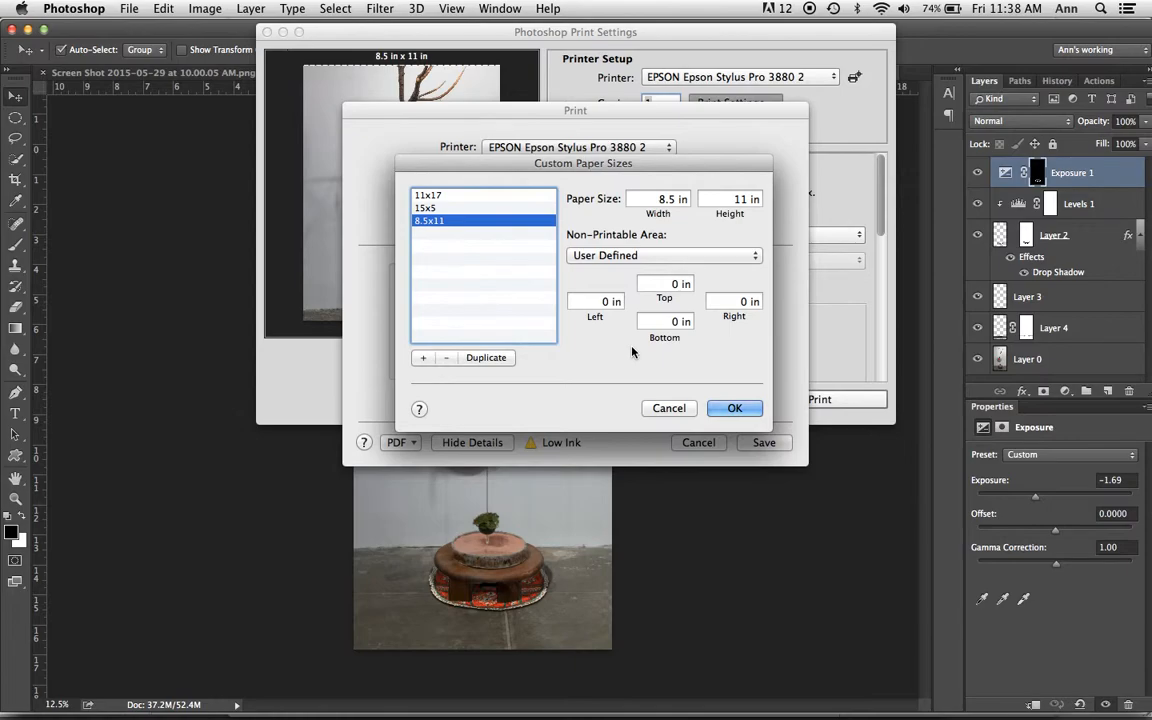
pyautogui.click(731, 408)
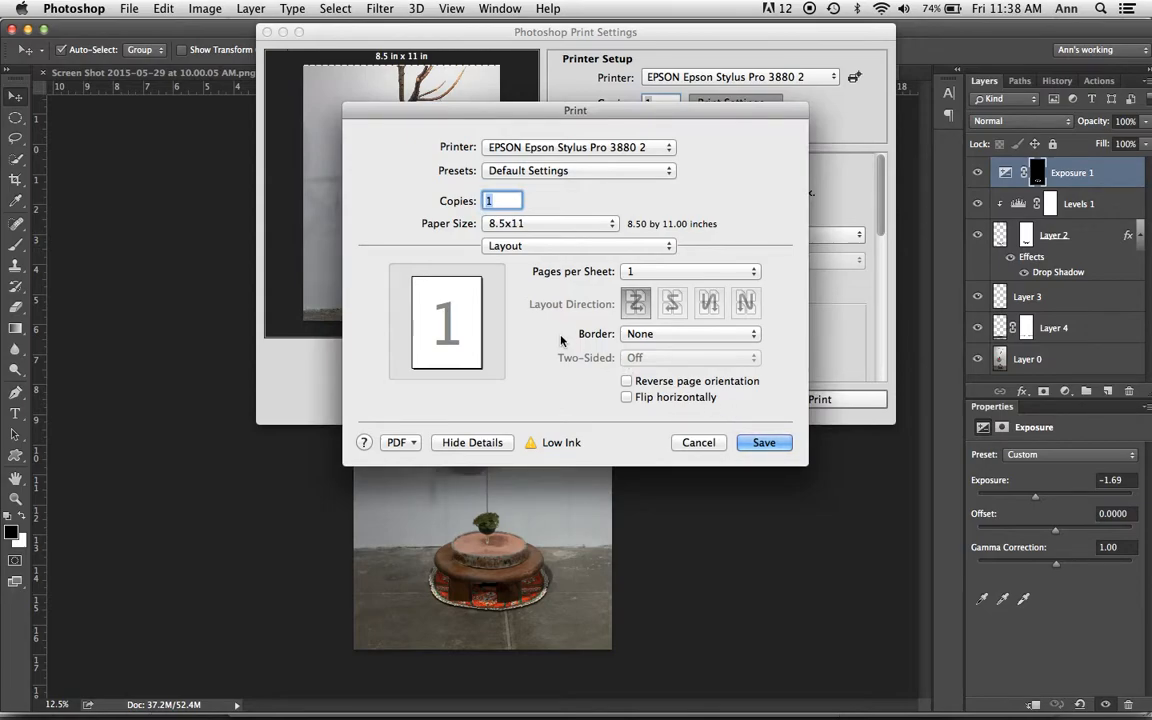
# Step: In the printer settings, set the page setup to Manual - Rear and the media type to Velvet Fine Art Paper
pyautogui.click(584, 247)
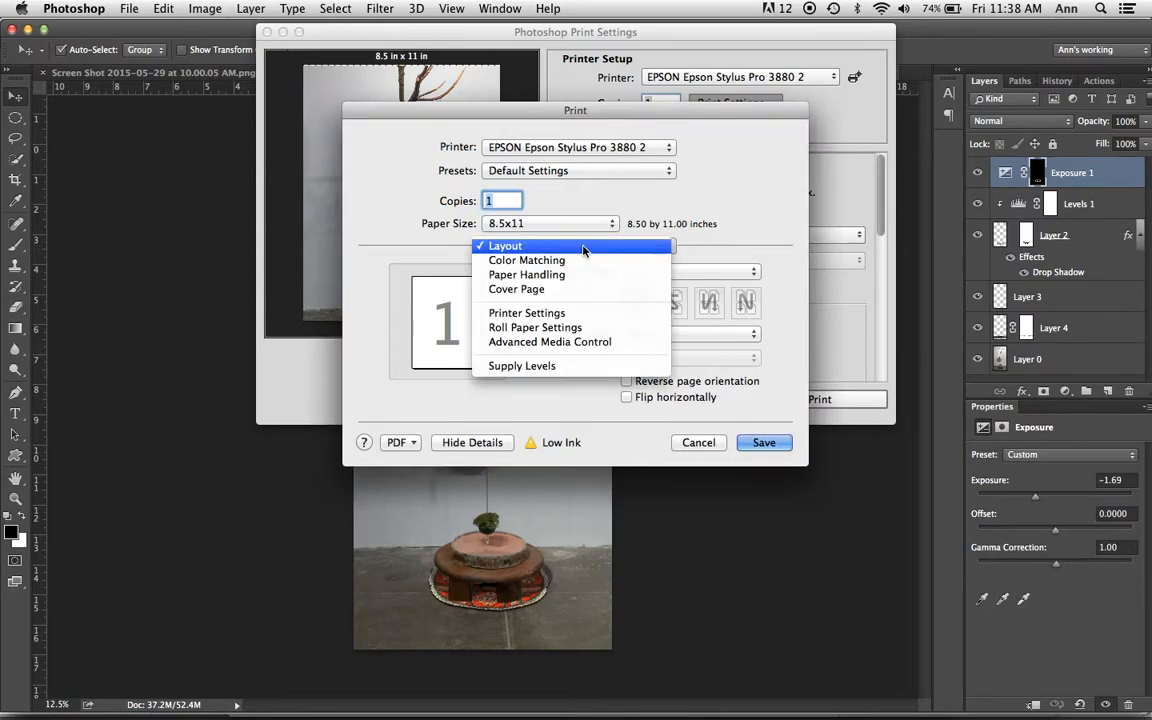
pyautogui.click(570, 313)
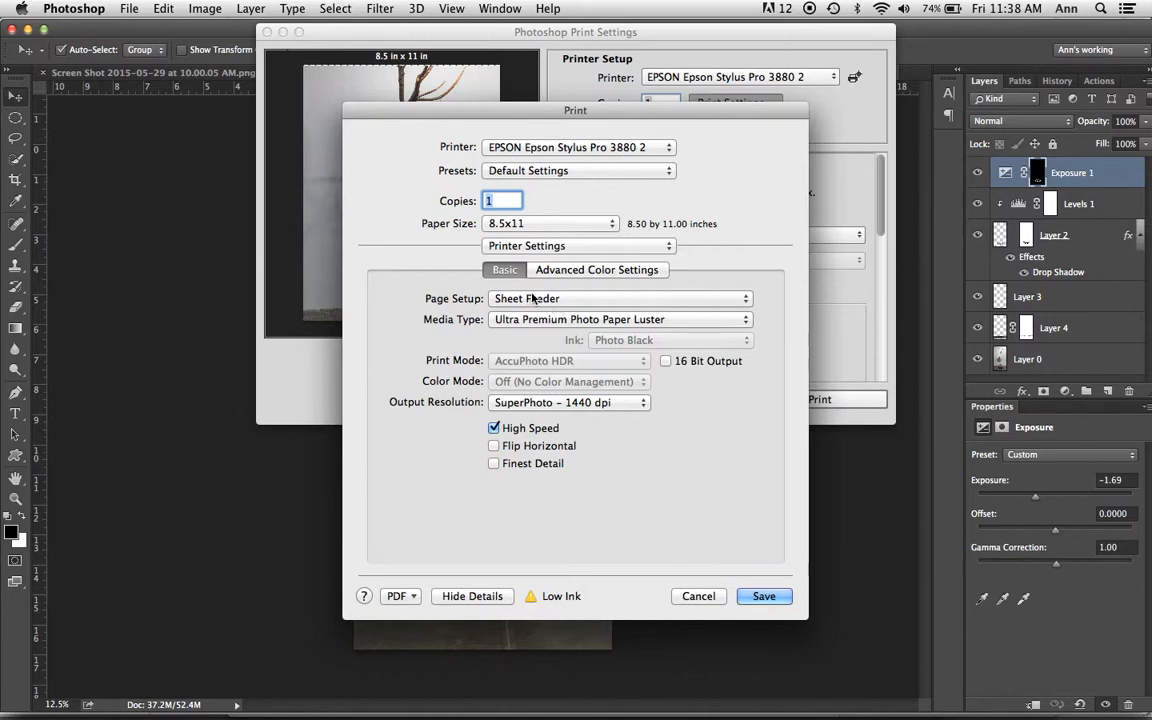
pyautogui.click(533, 299)
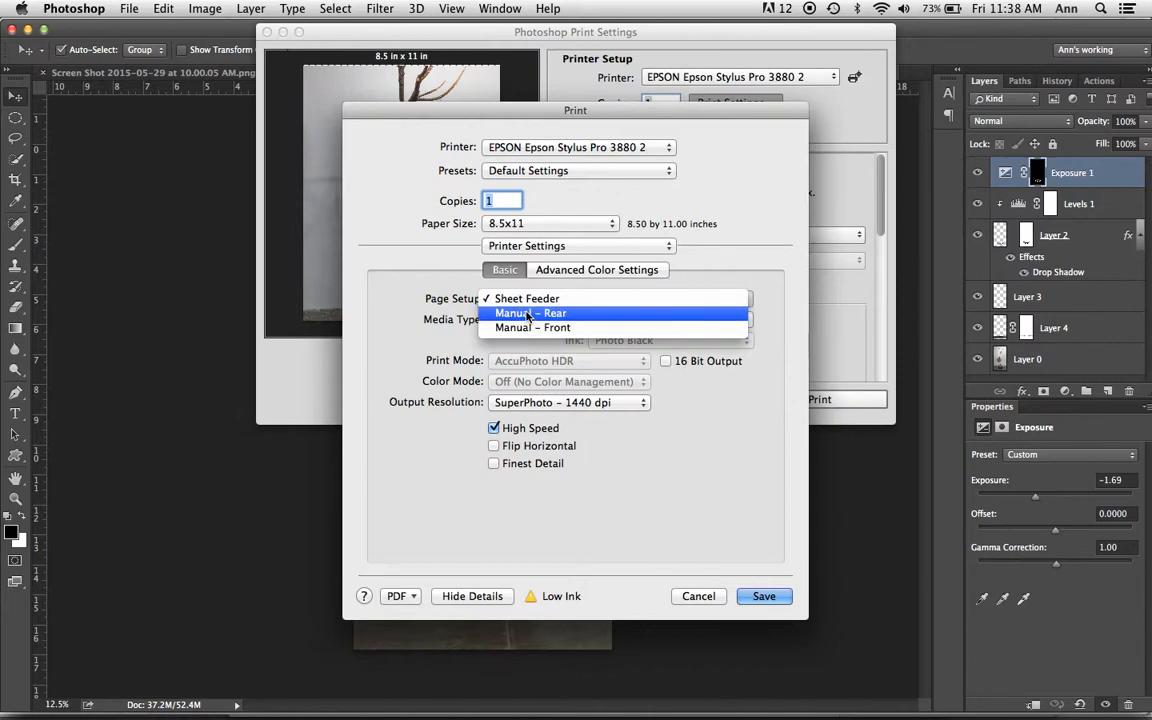
pyautogui.click(529, 315)
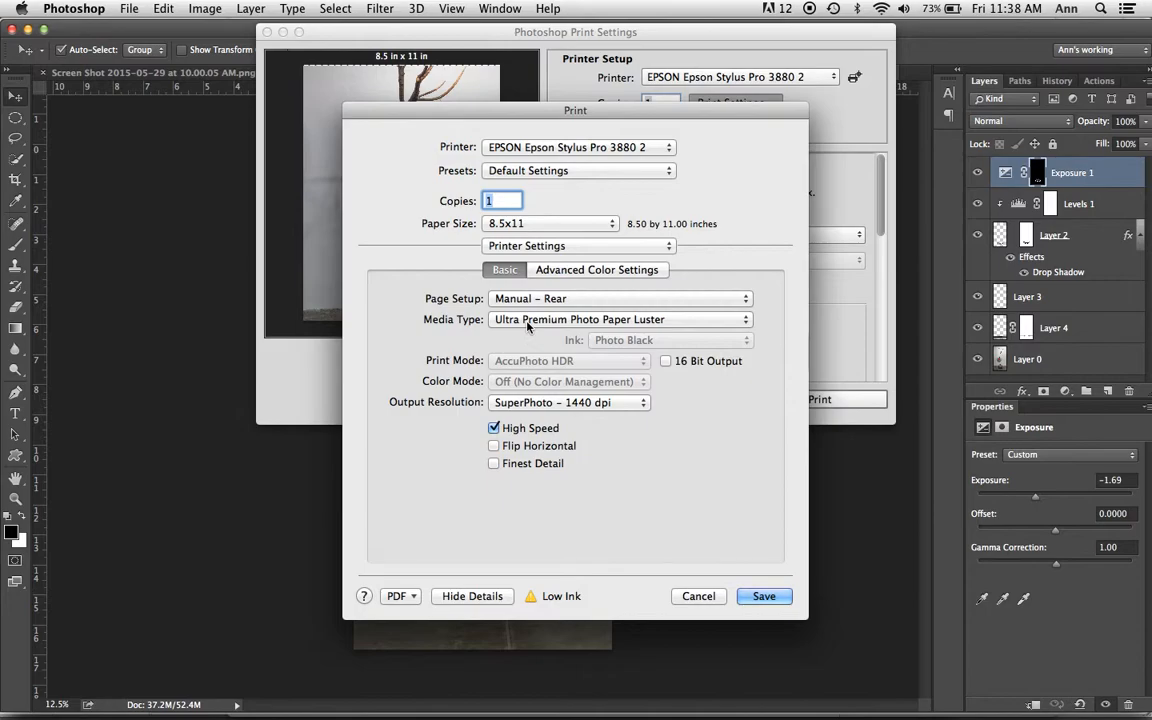
pyautogui.click(528, 322)
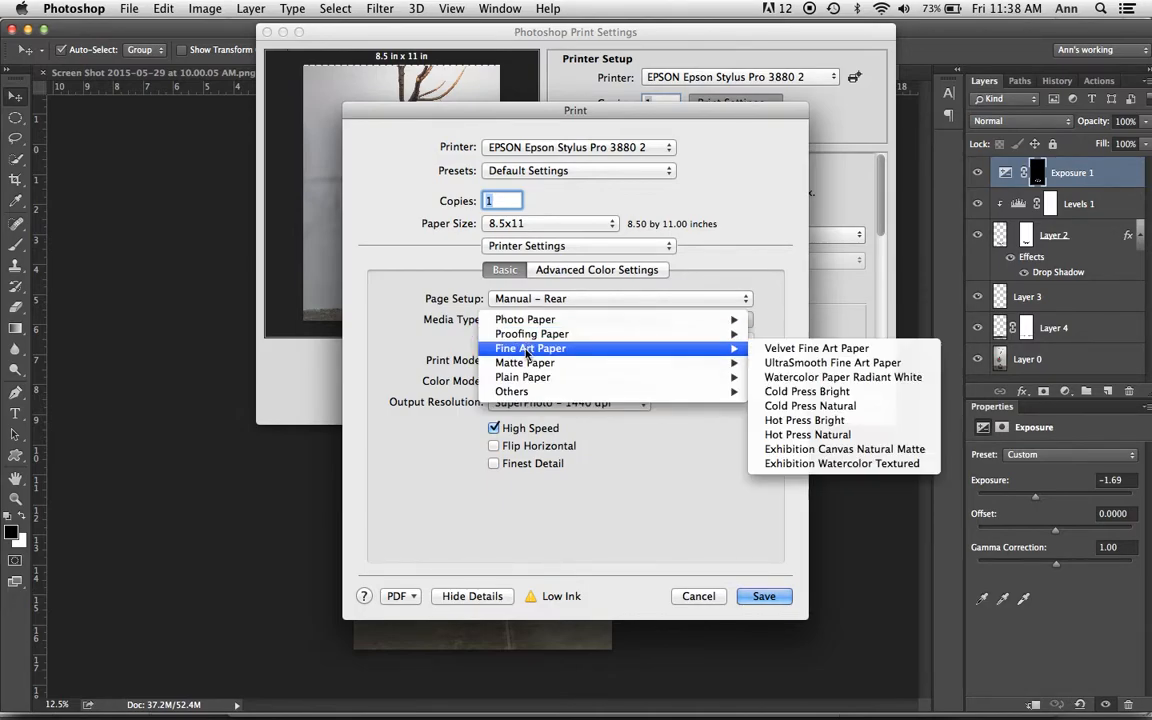
pyautogui.moveTo(746, 338)
pyautogui.click(778, 345)
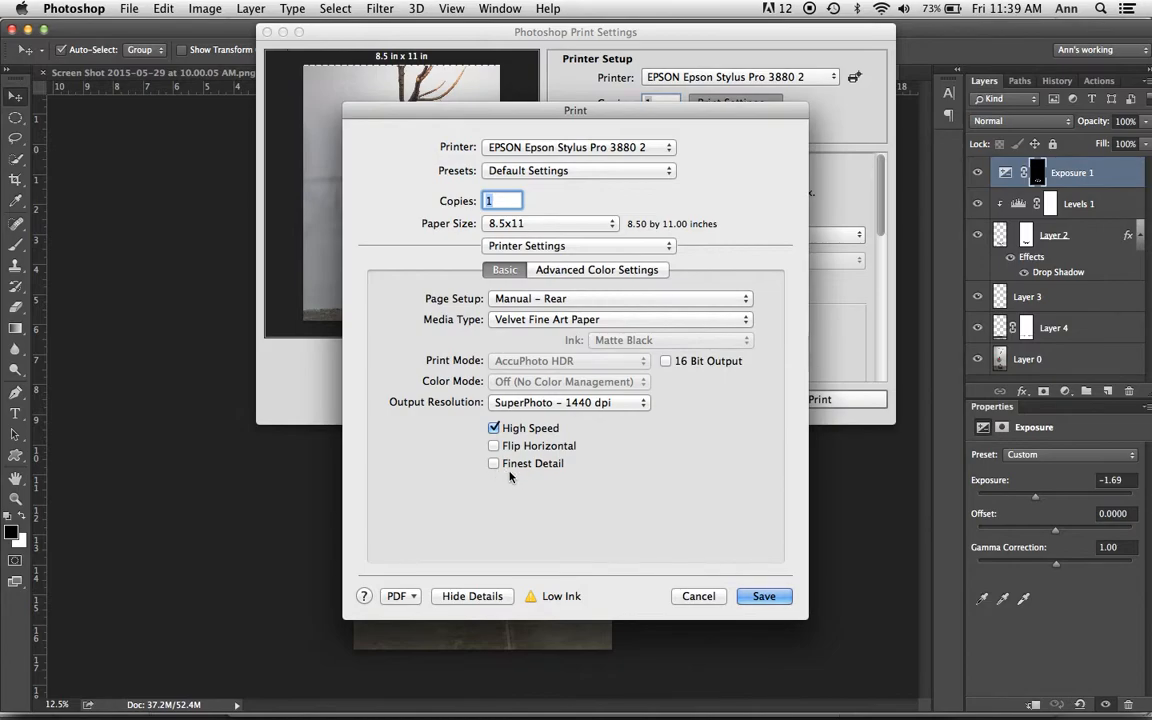
# Step: Save the printer settings and dismiss the ColorSync color matching warning so it does not show again
pyautogui.click(764, 596)
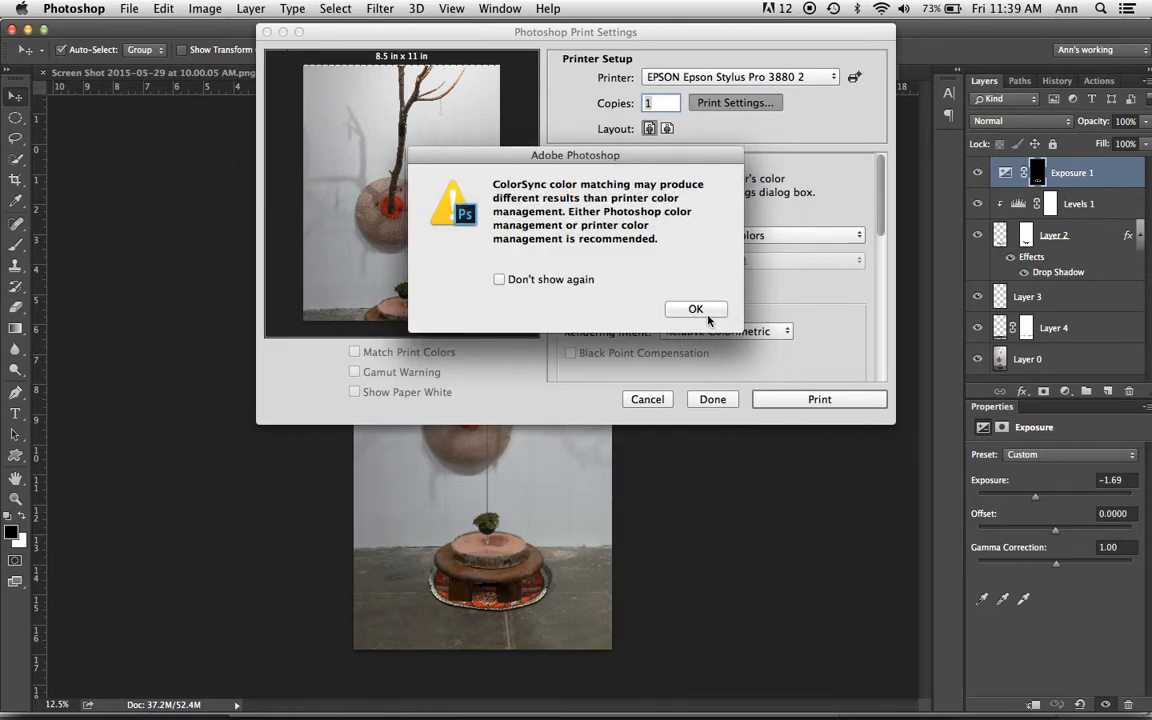
pyautogui.click(499, 280)
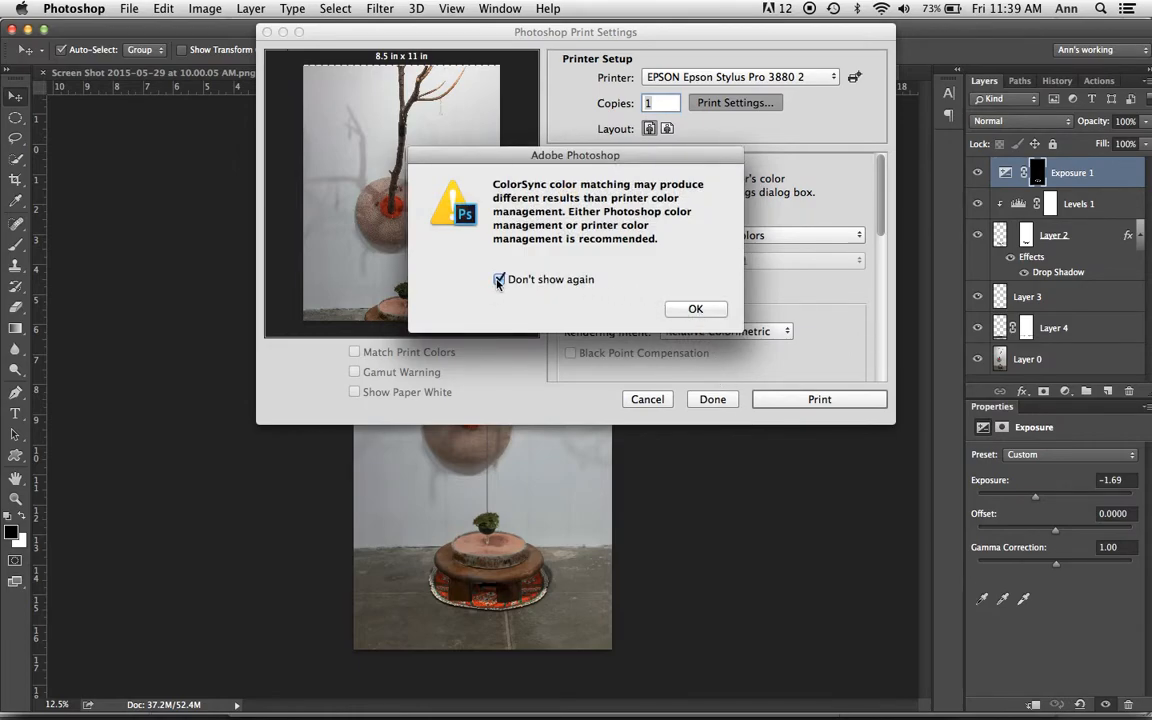
pyautogui.click(692, 309)
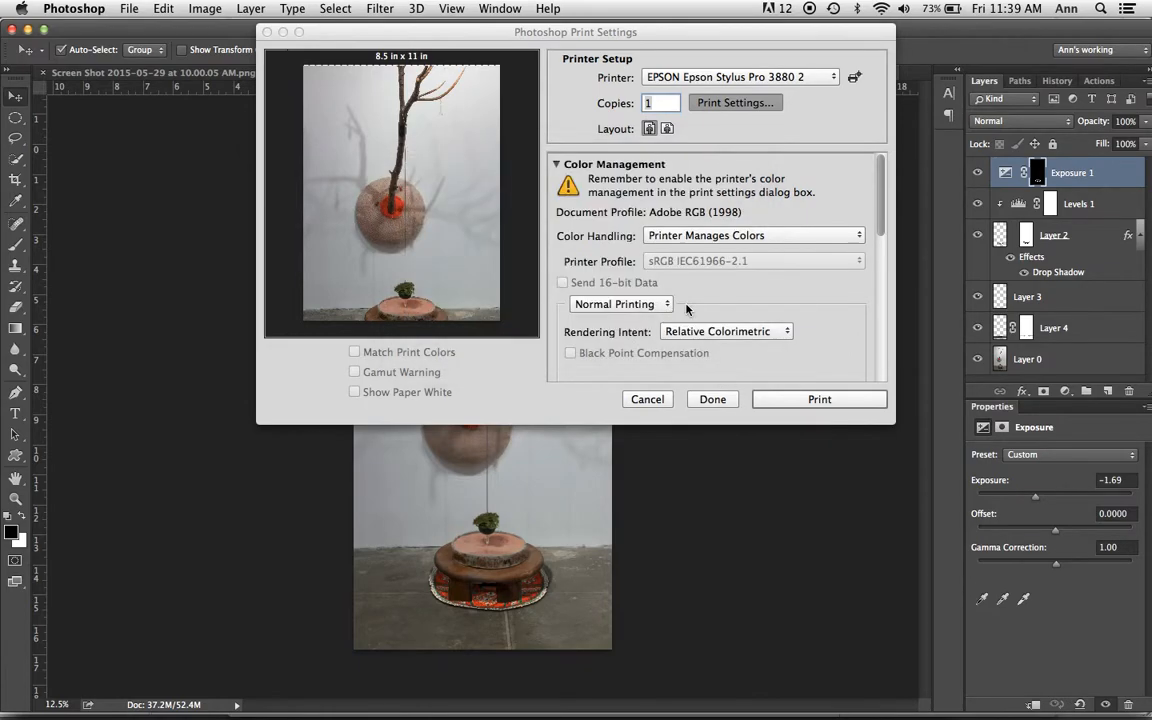
# Step: Let Photoshop manage the colors, using the Epson Stylus Pro 3880_3885_3890 VelvetFineArtPaper printer profile
pyautogui.click(727, 237)
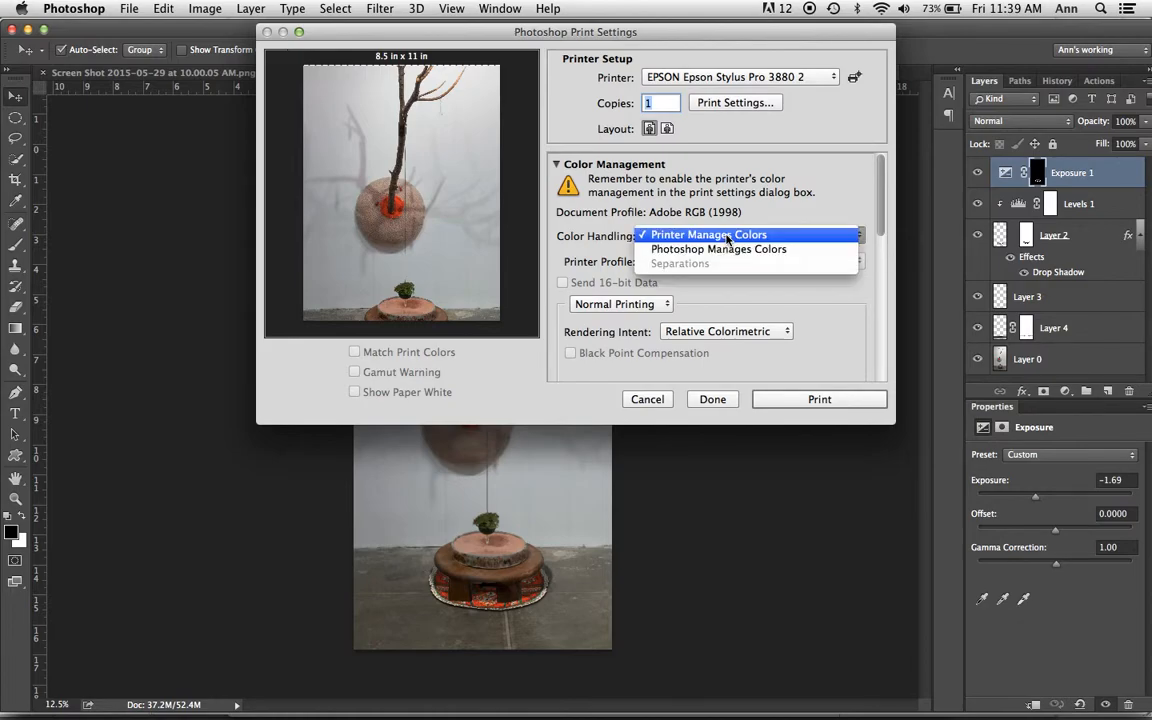
pyautogui.click(723, 251)
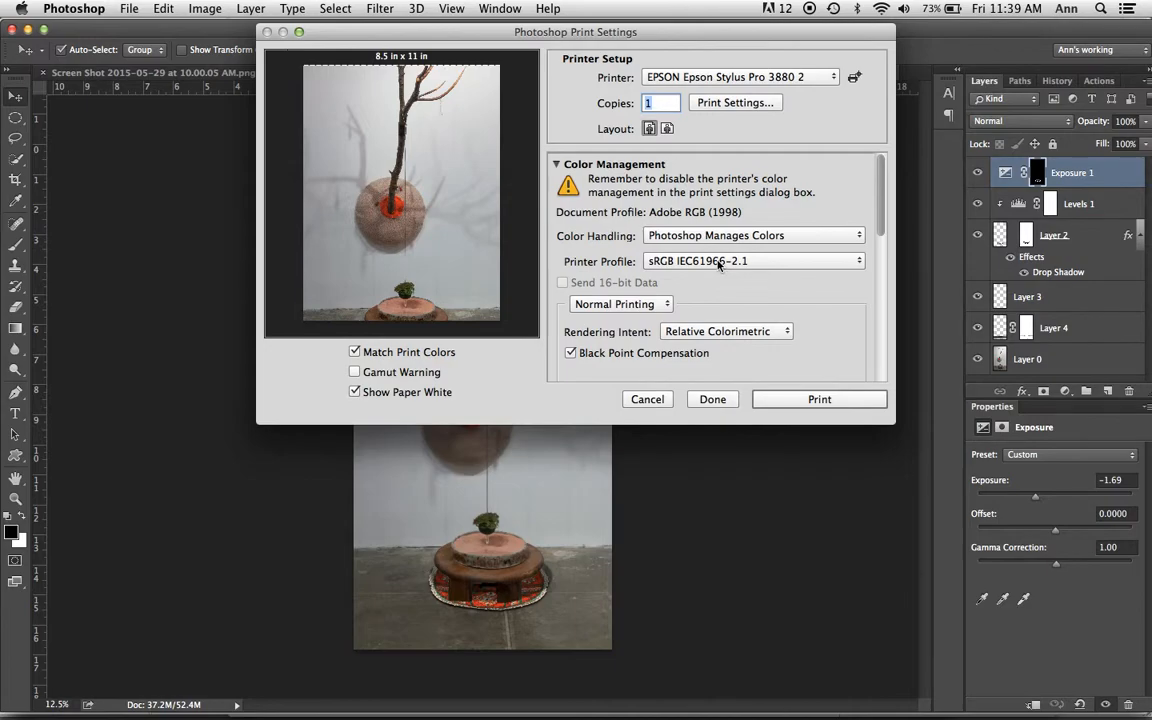
pyautogui.click(719, 263)
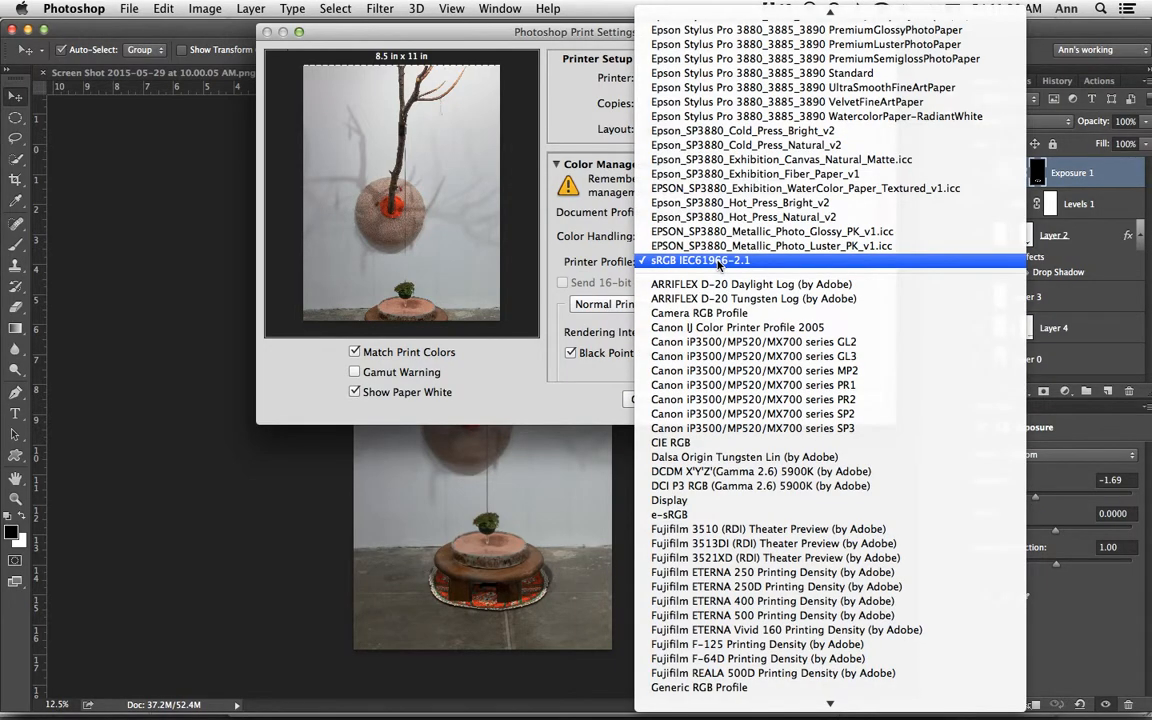
pyautogui.click(749, 102)
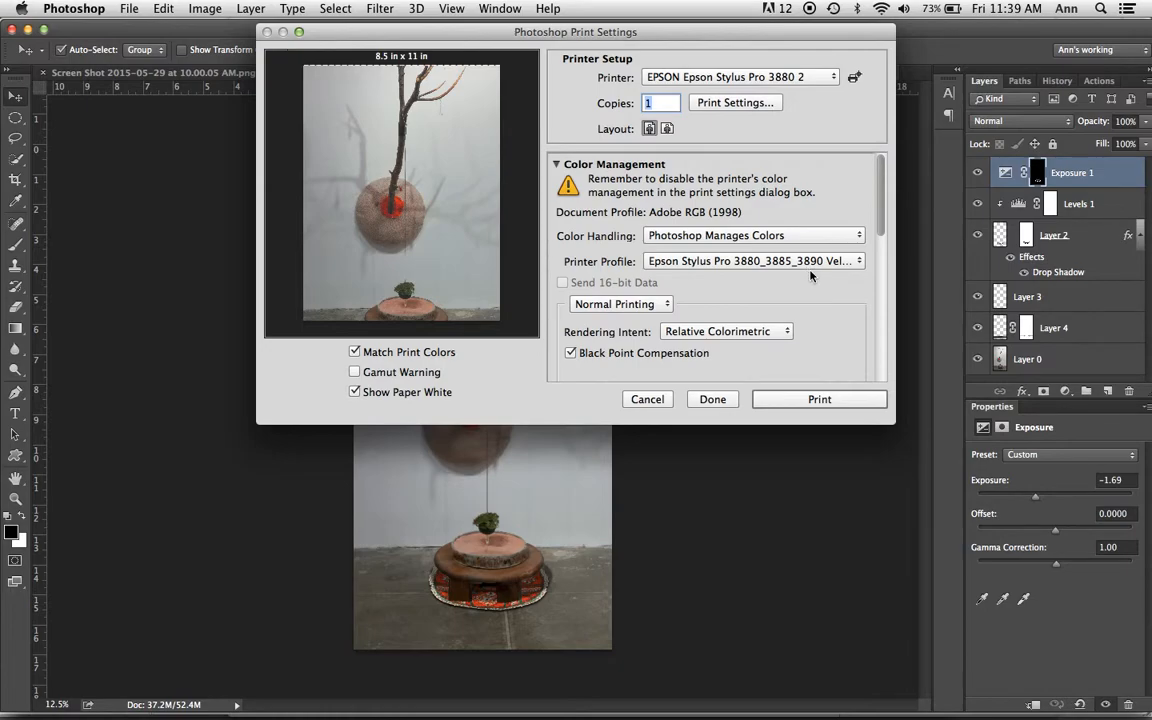
# Step: Set the rendering intent to Perceptual
pyautogui.scroll(-3, 811, 276)
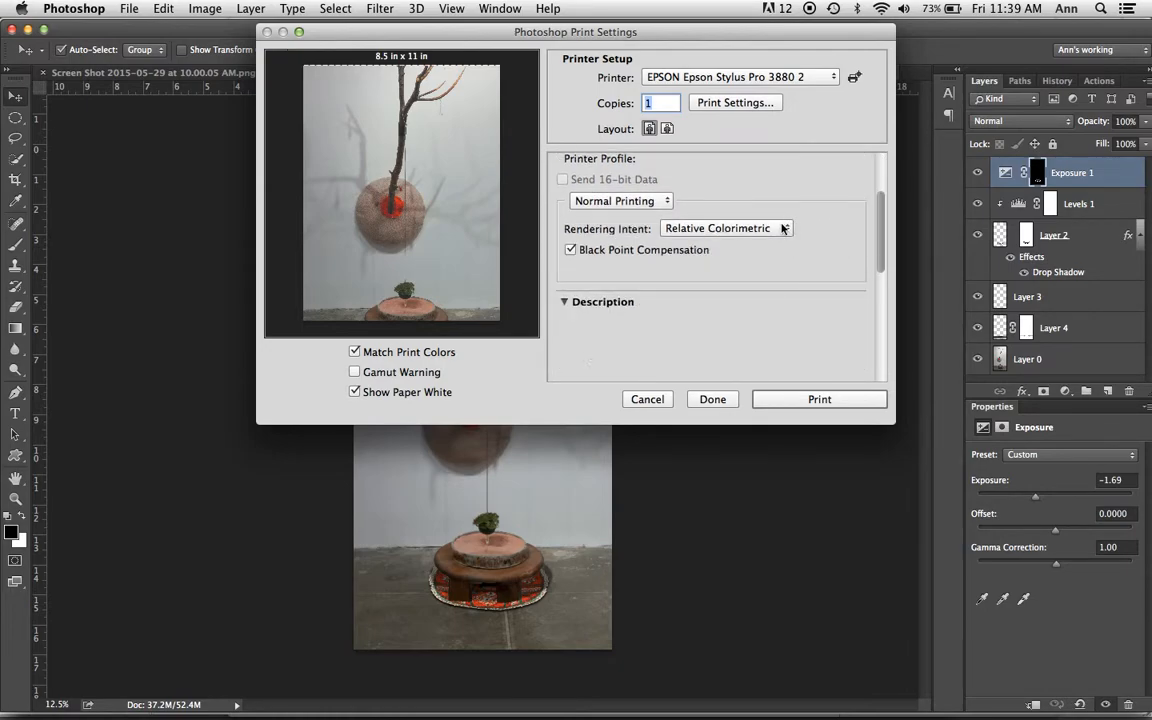
pyautogui.click(783, 229)
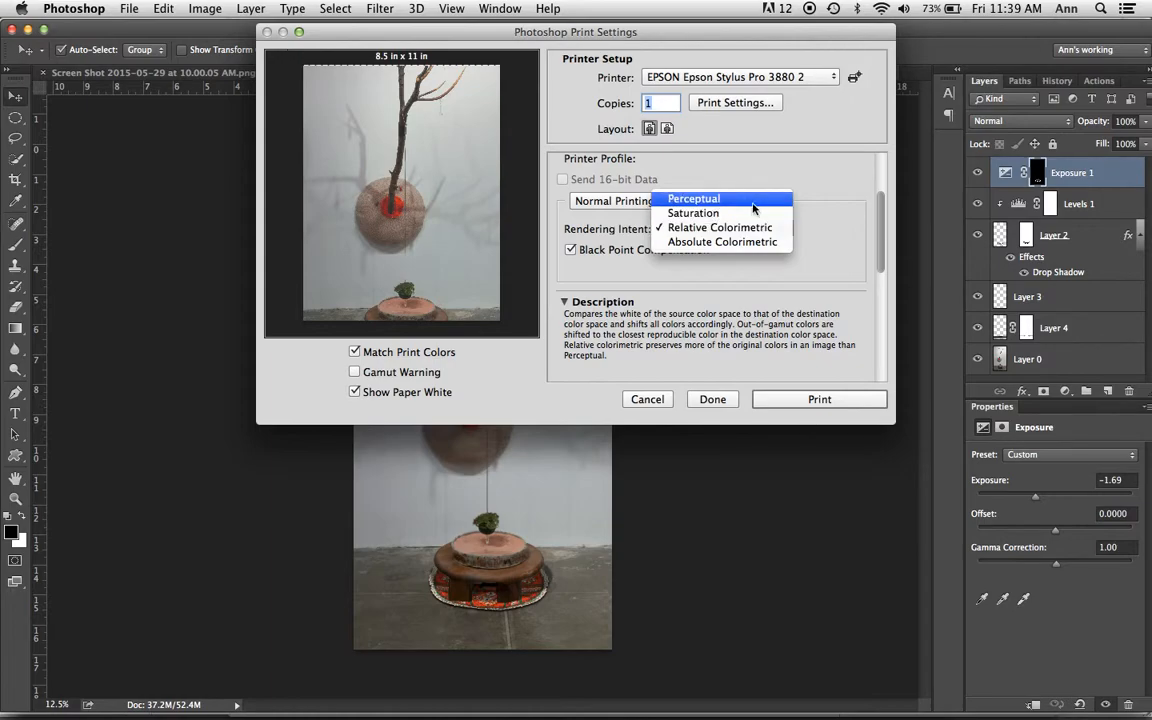
pyautogui.click(753, 200)
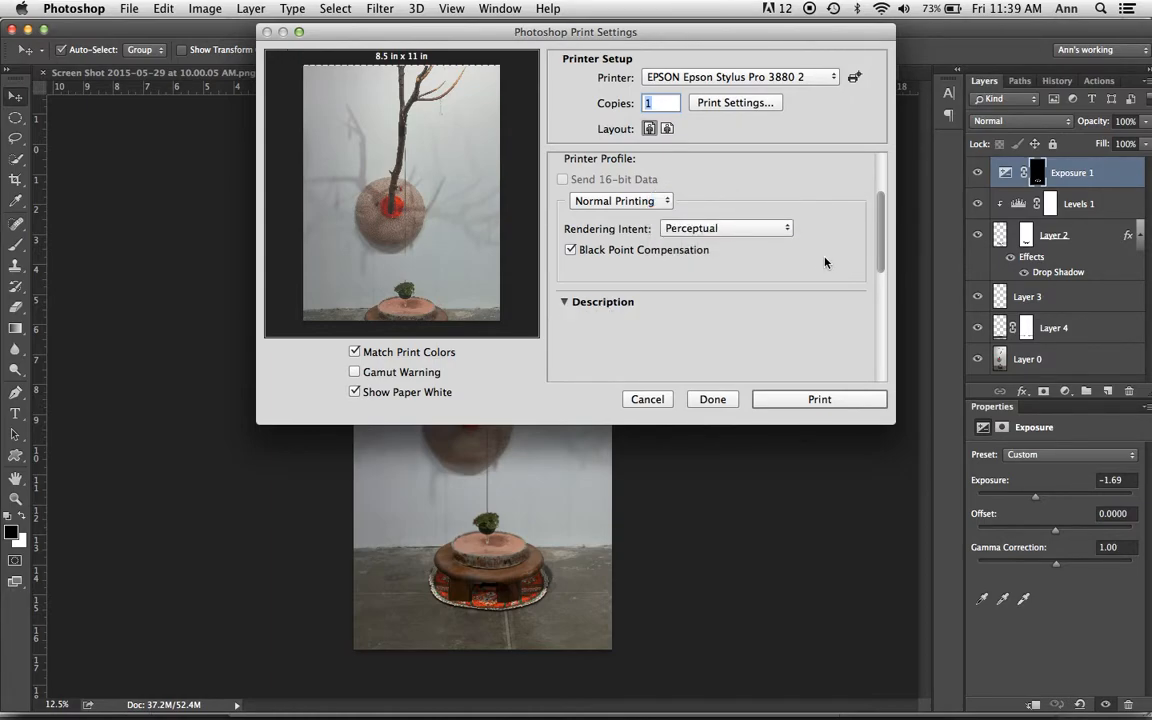
pyautogui.click(775, 229)
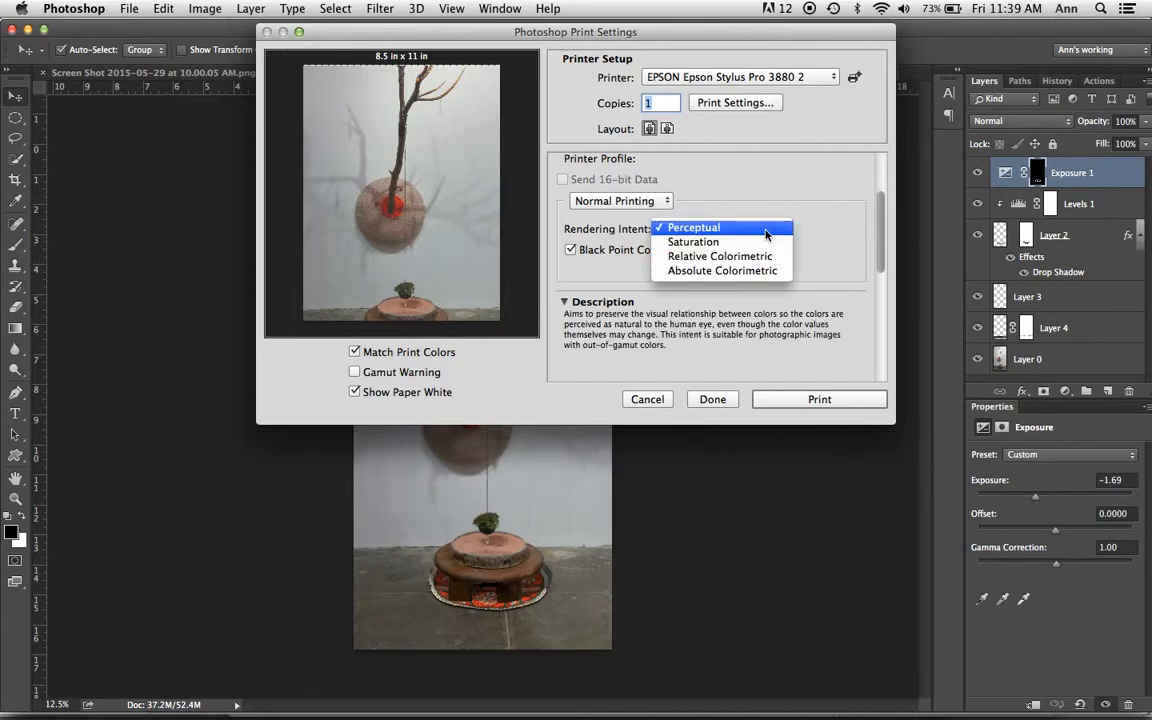
pyautogui.click(767, 230)
# Step: Try scaling the image to fit the media, turn that option off again, and set the print scale to 63%
pyautogui.scroll(-5, 783, 286)
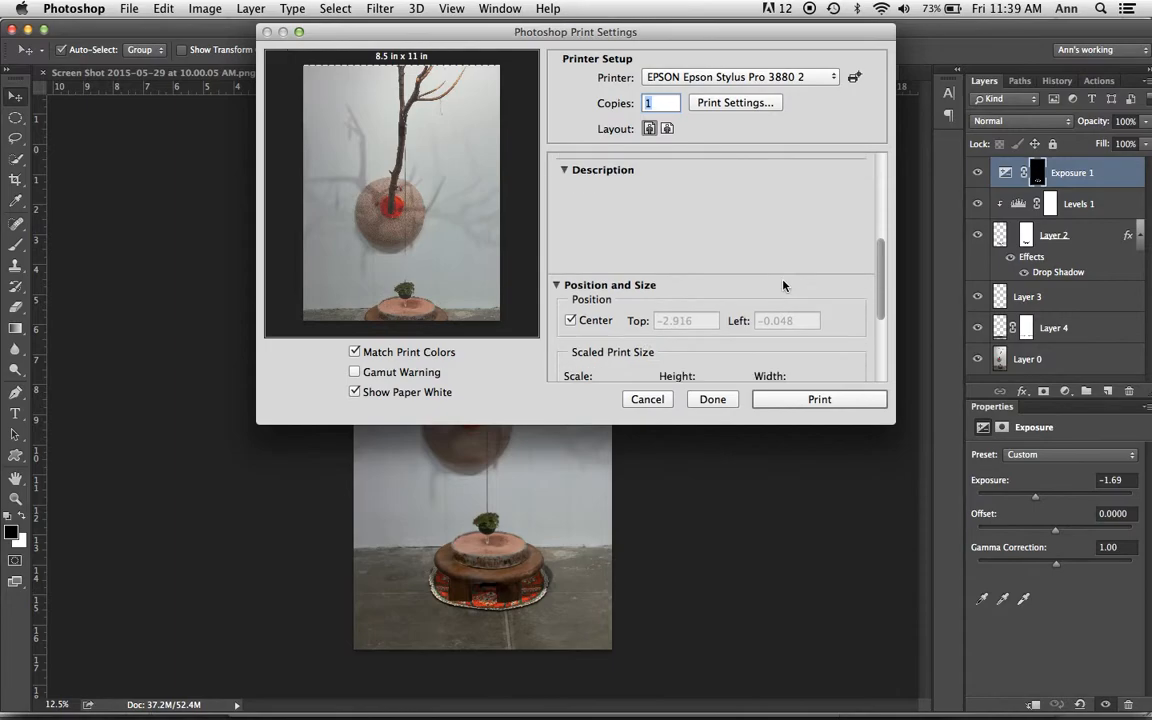
pyautogui.scroll(-3, 783, 286)
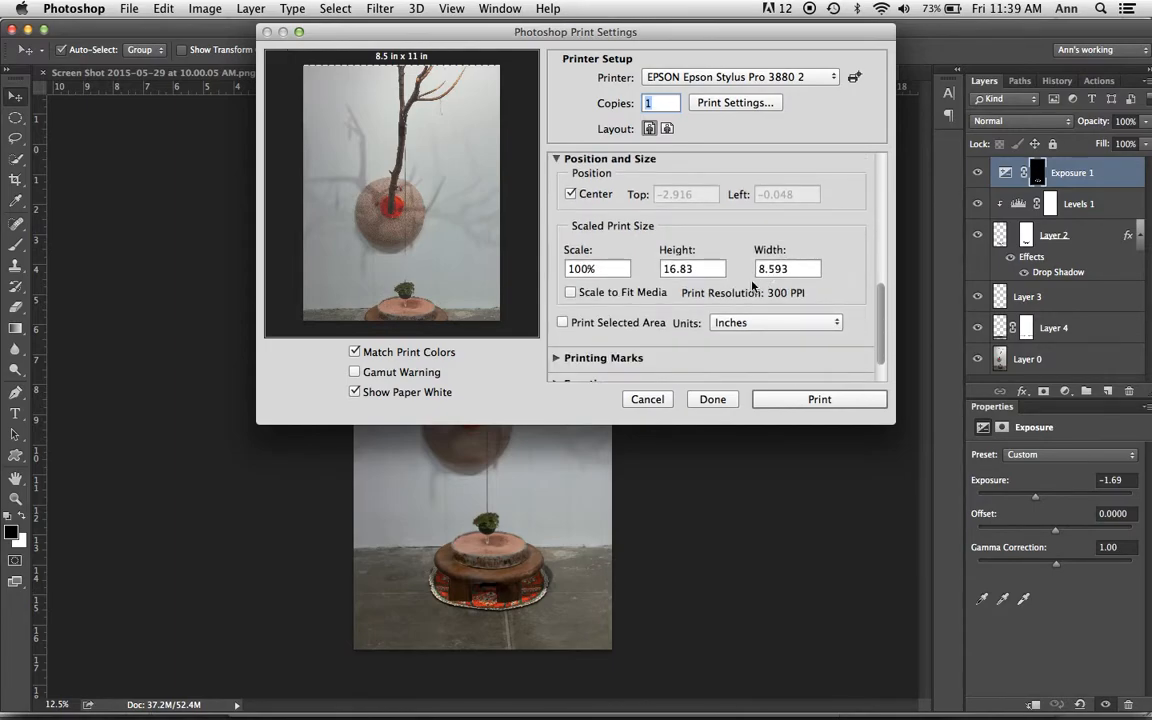
pyautogui.click(570, 293)
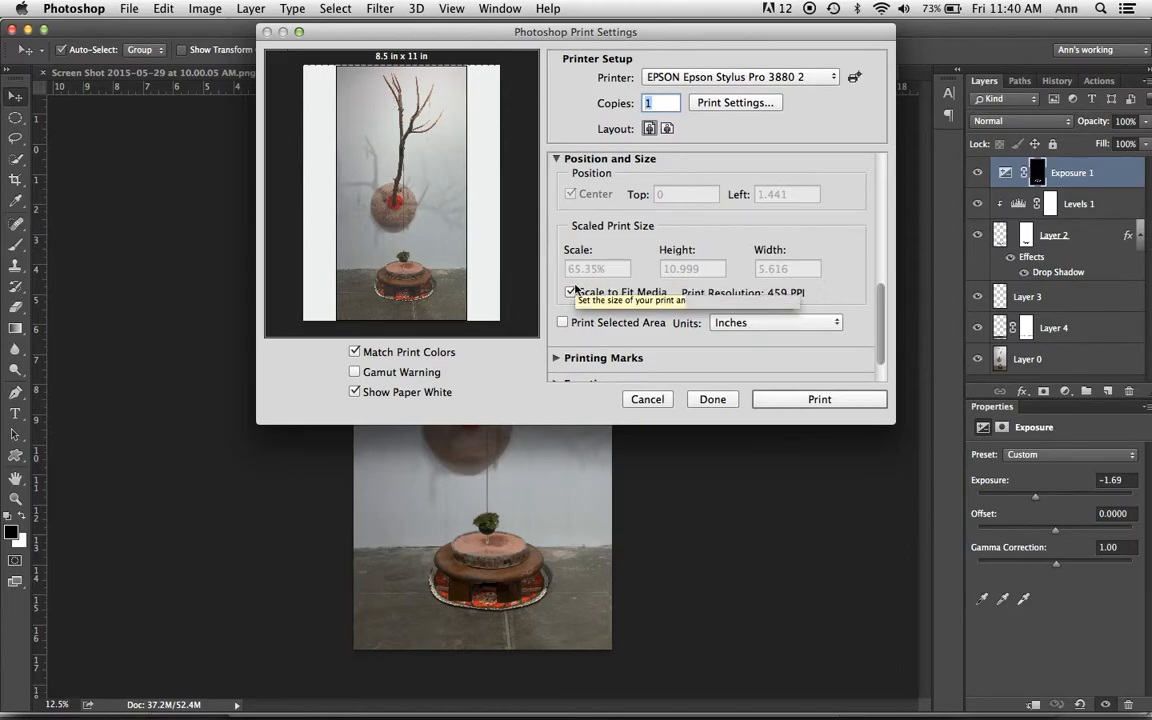
pyautogui.click(571, 293)
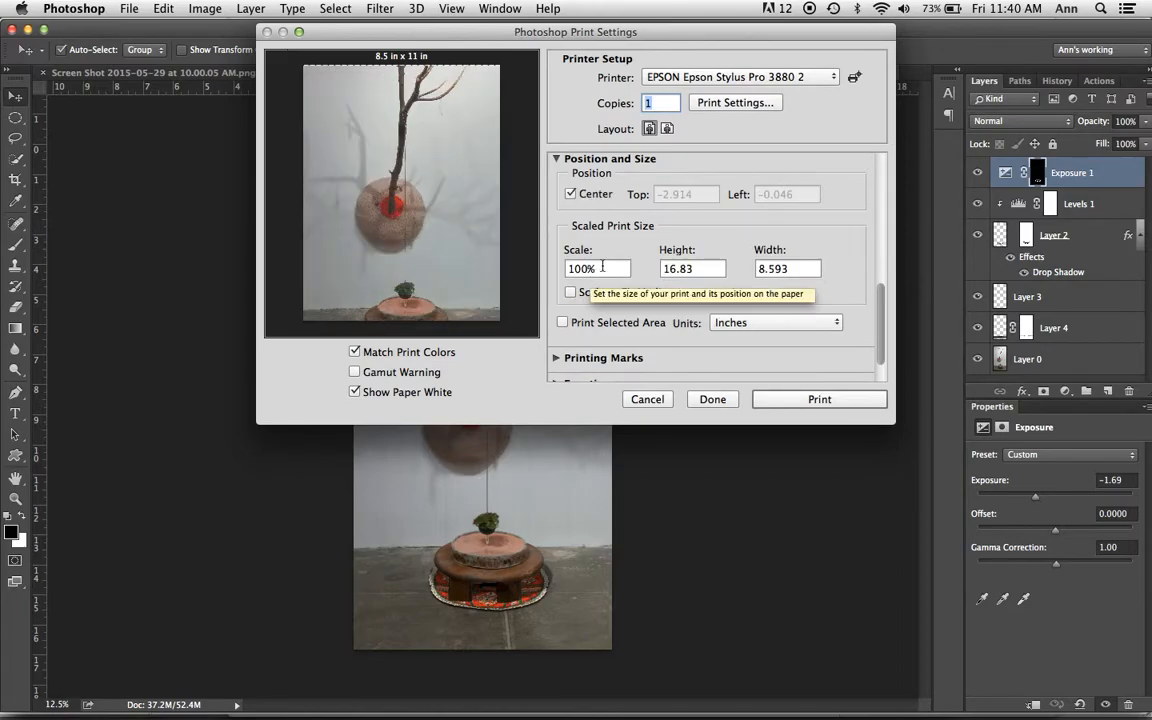
pyautogui.click(572, 269)
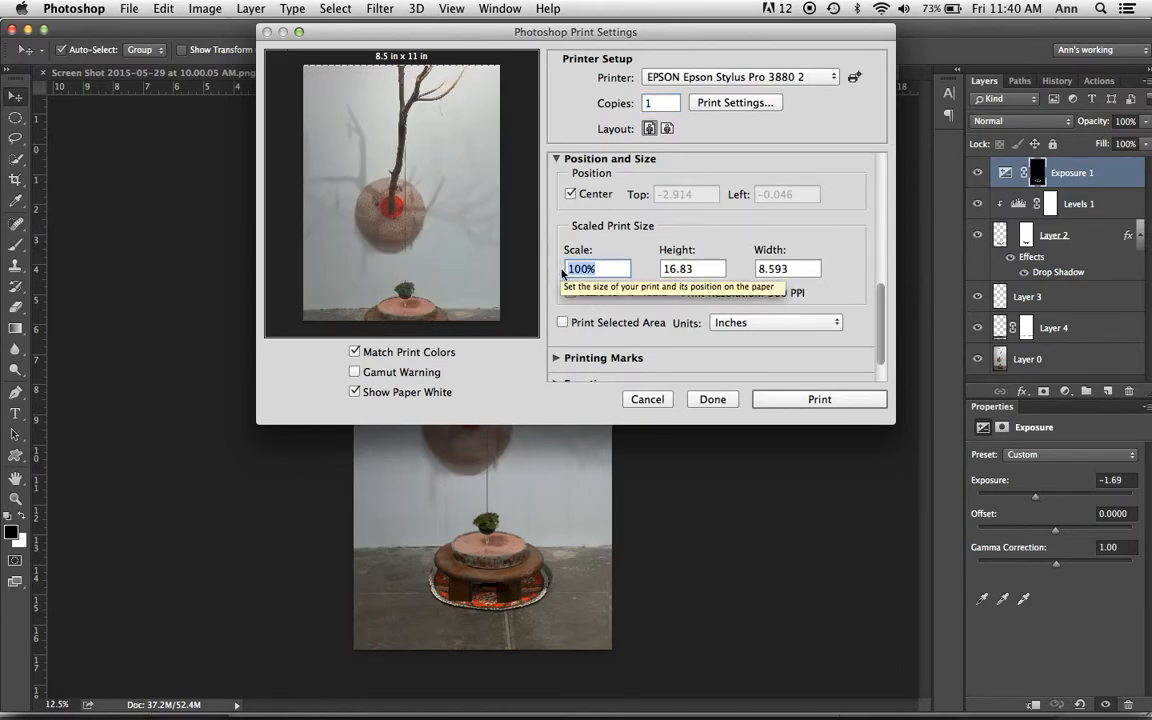
pyautogui.write('63')
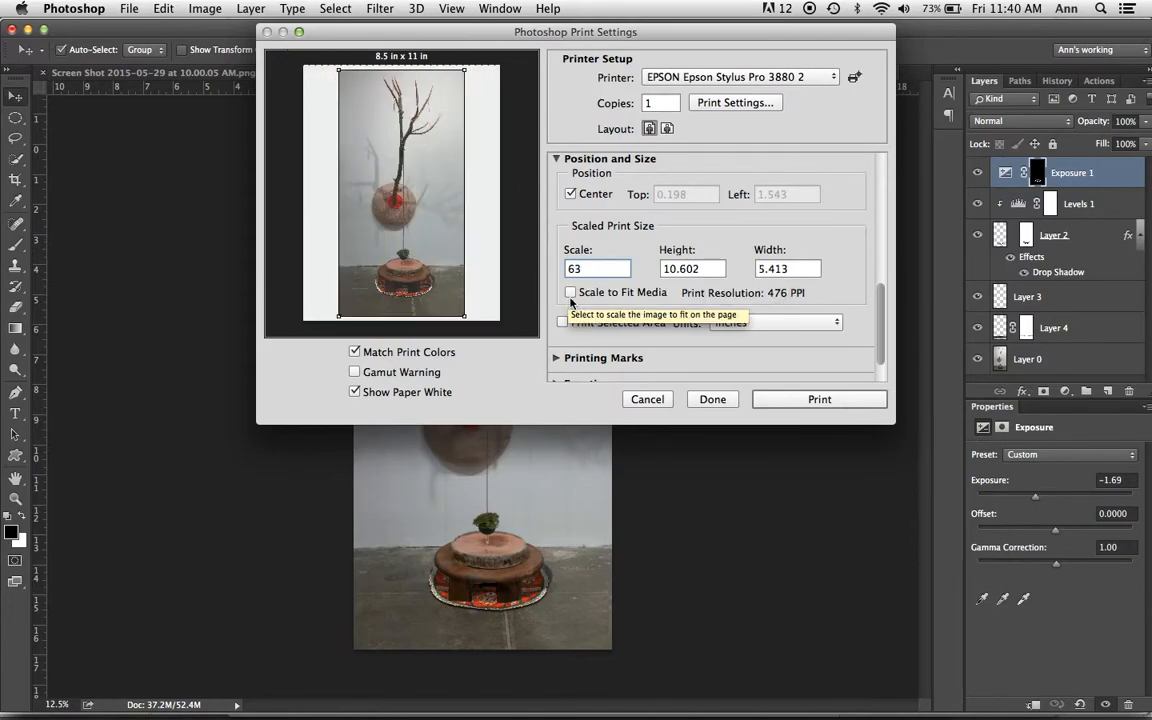